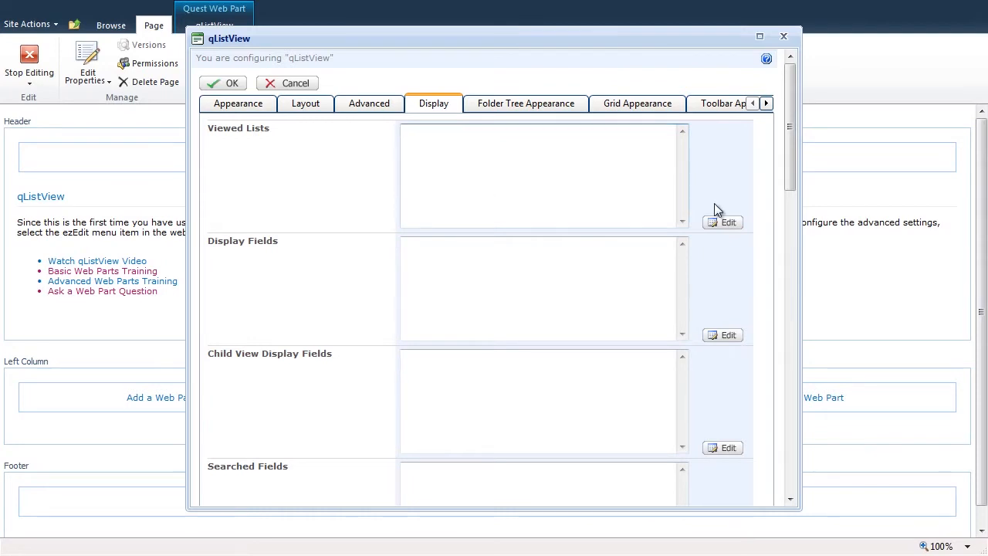
- Add the current site's Customer list to the web part's viewed lists
{"action": "left_click", "coordinate": [724, 224]}
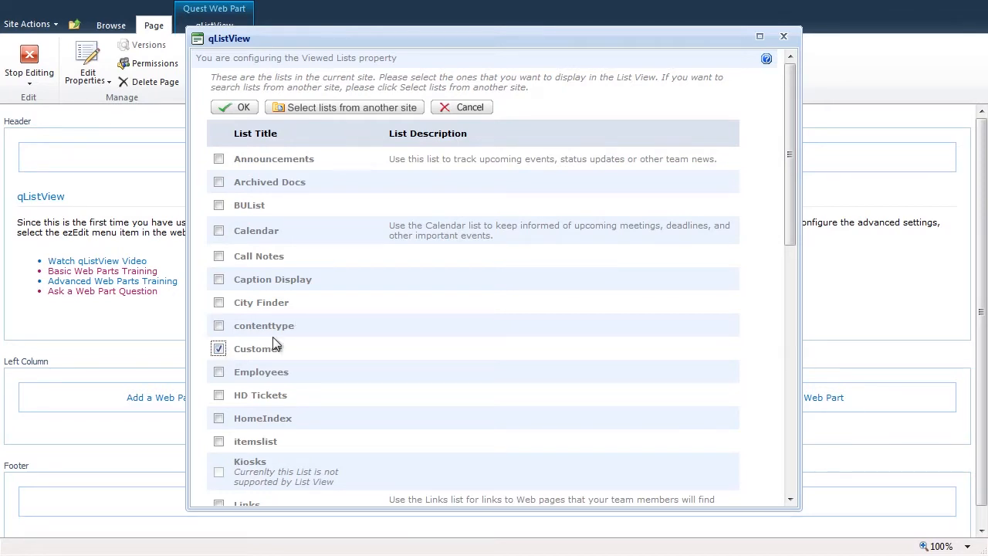
{"action": "left_click", "coordinate": [318, 110]}
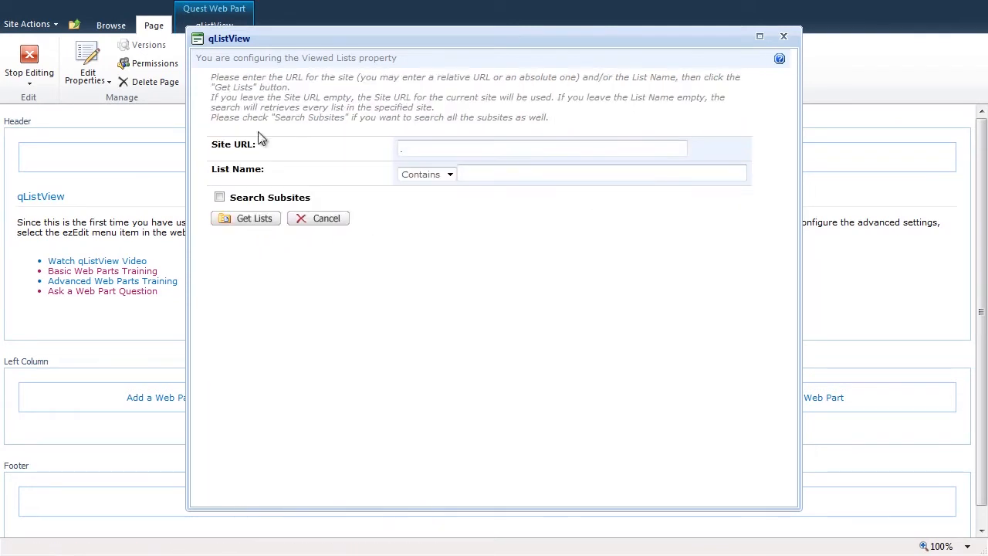
{"action": "left_click", "coordinate": [320, 218]}
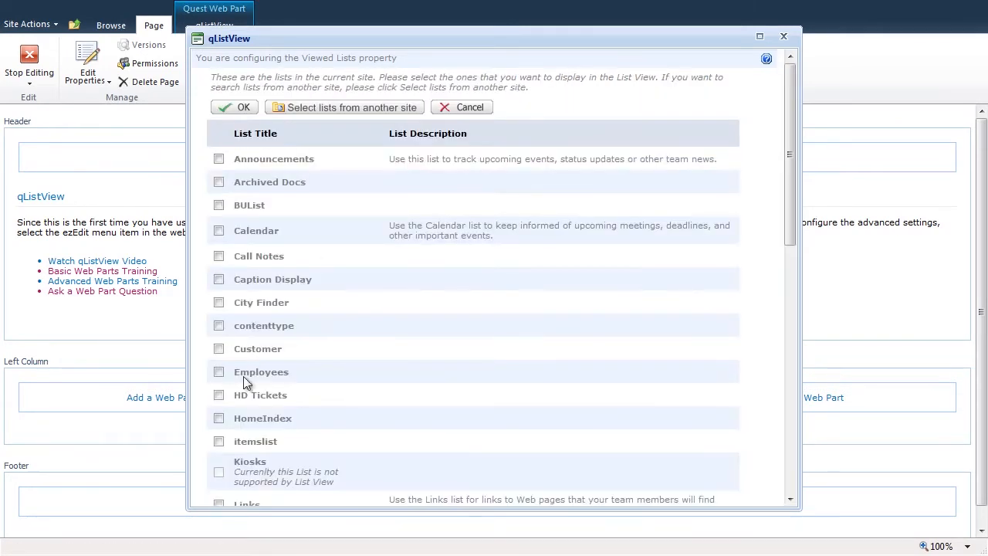
{"action": "left_click", "coordinate": [218, 349]}
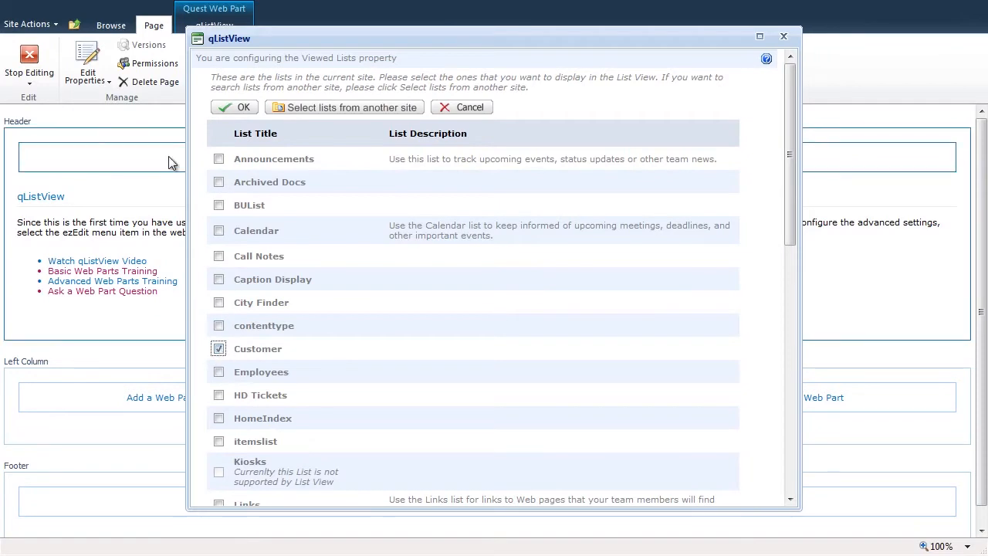
{"action": "left_click", "coordinate": [235, 112]}
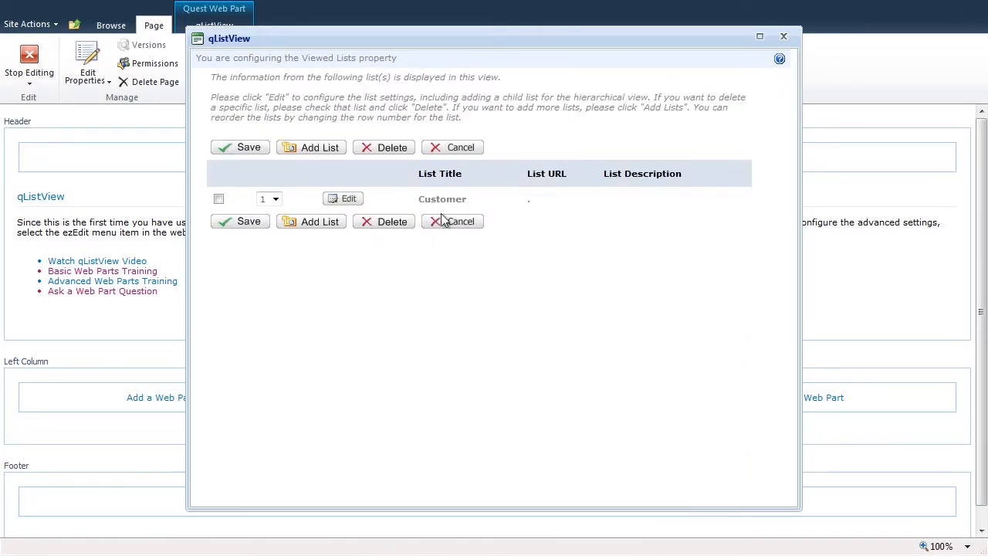
- Start adding a child list to the Customer list and retrieve the available lists with subsites included
{"action": "left_click", "coordinate": [348, 201]}
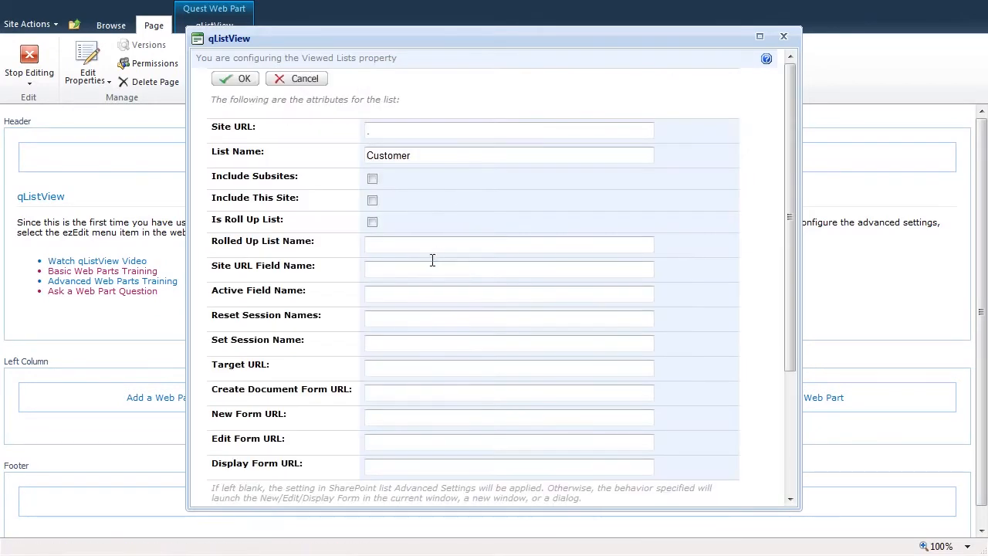
{"action": "scroll", "coordinate": [432, 258], "scroll_direction": "down", "scroll_amount": 5}
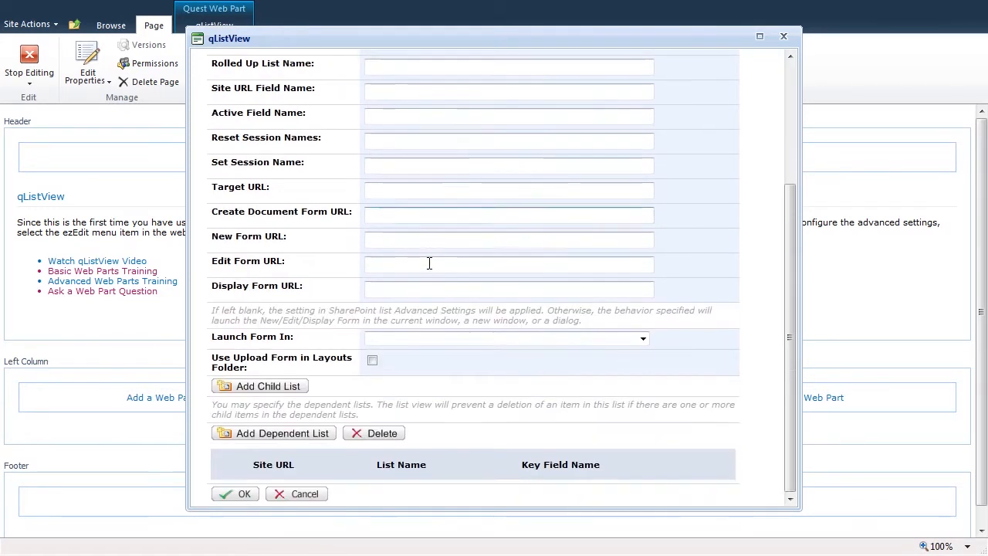
{"action": "left_click", "coordinate": [280, 393]}
{"action": "left_click", "coordinate": [220, 197]}
{"action": "left_click", "coordinate": [245, 220]}
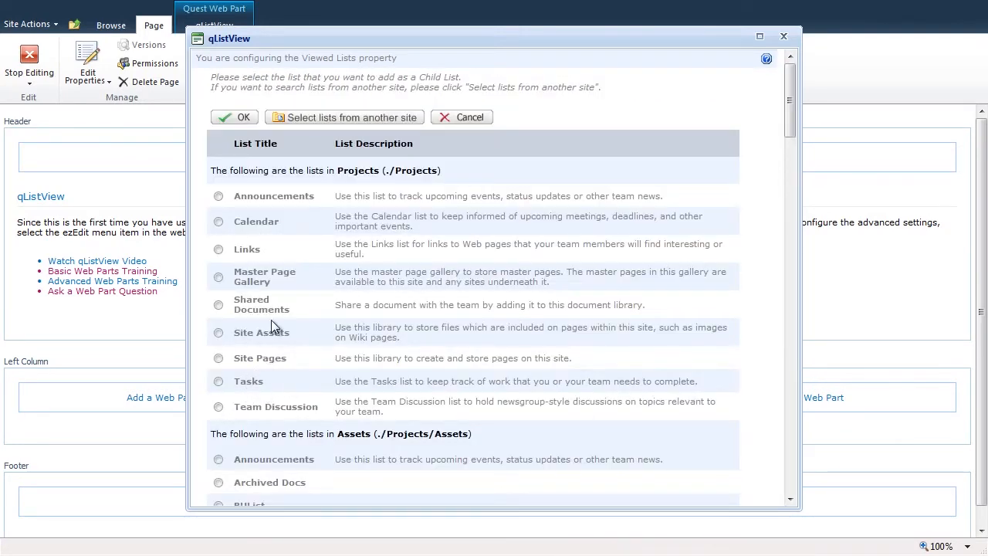
- Choose the Projects list of the Assets subsite (./Projects/Assets) as the child list
{"action": "scroll", "coordinate": [295, 302], "scroll_direction": "down", "scroll_amount": 3}
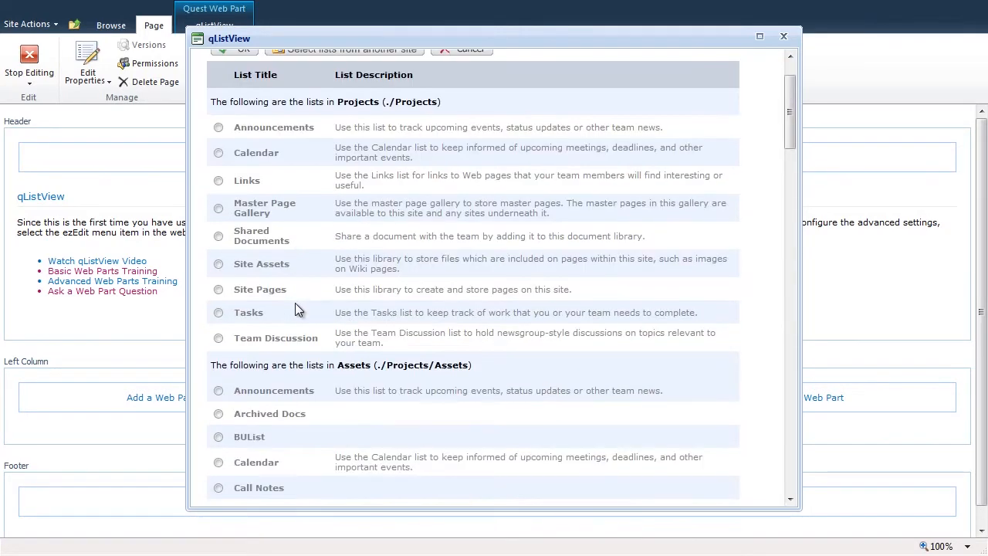
{"action": "scroll", "coordinate": [296, 304], "scroll_direction": "down", "scroll_amount": 2}
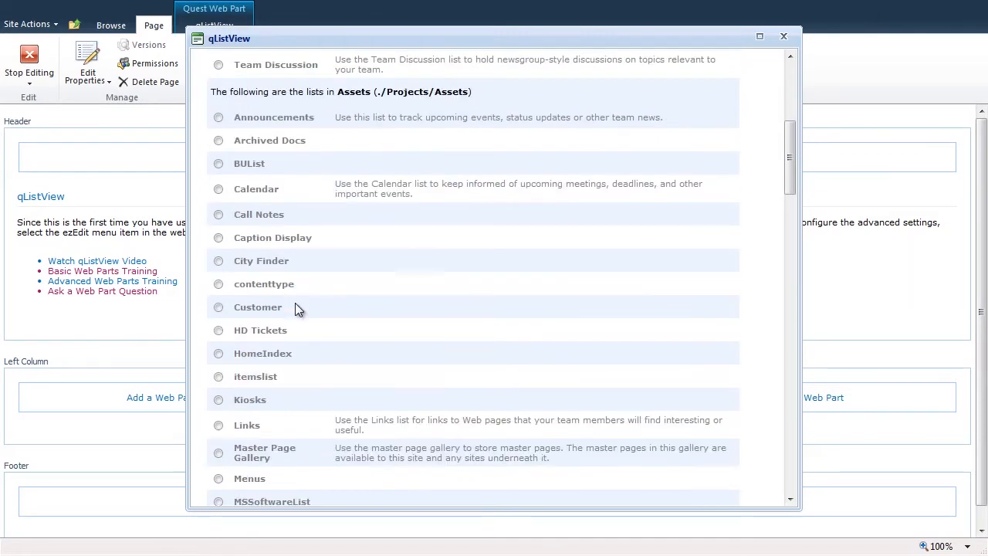
{"action": "scroll", "coordinate": [298, 309], "scroll_direction": "down", "scroll_amount": 2}
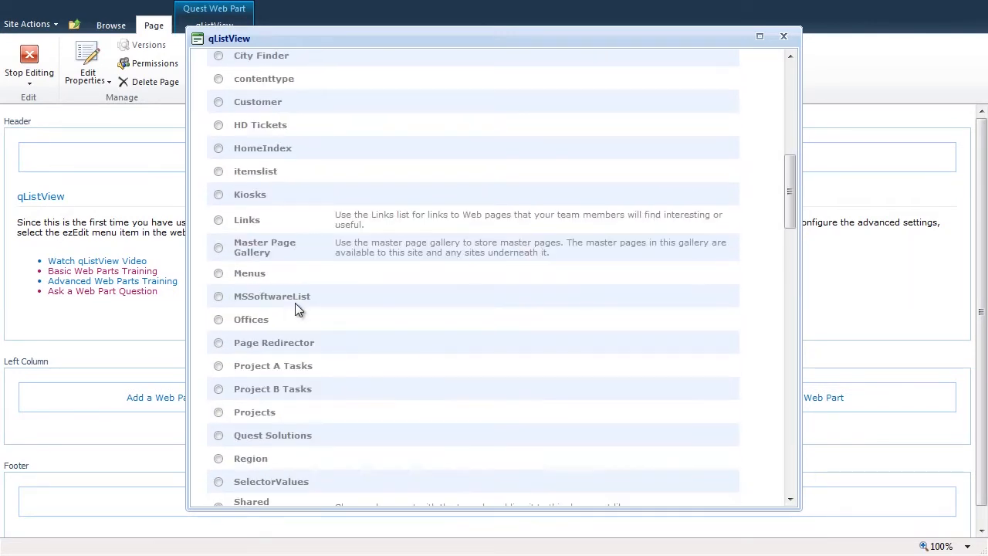
{"action": "left_click", "coordinate": [219, 413]}
{"action": "scroll", "coordinate": [335, 390], "scroll_direction": "up", "scroll_amount": 8}
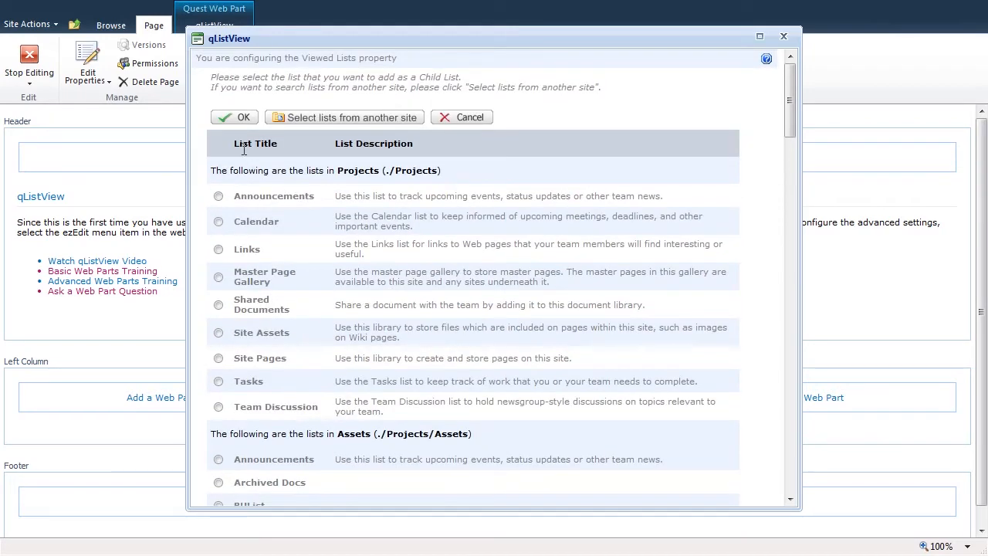
{"action": "left_click", "coordinate": [242, 122]}
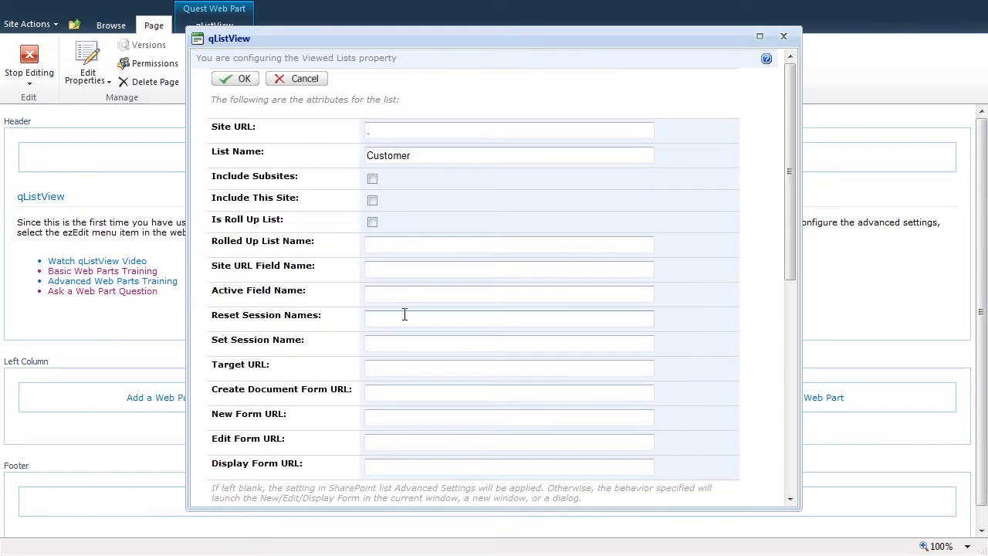
- Set both the parent and child key fields to Customer and save the viewed lists configuration
{"action": "scroll", "coordinate": [402, 312], "scroll_direction": "down", "scroll_amount": 10}
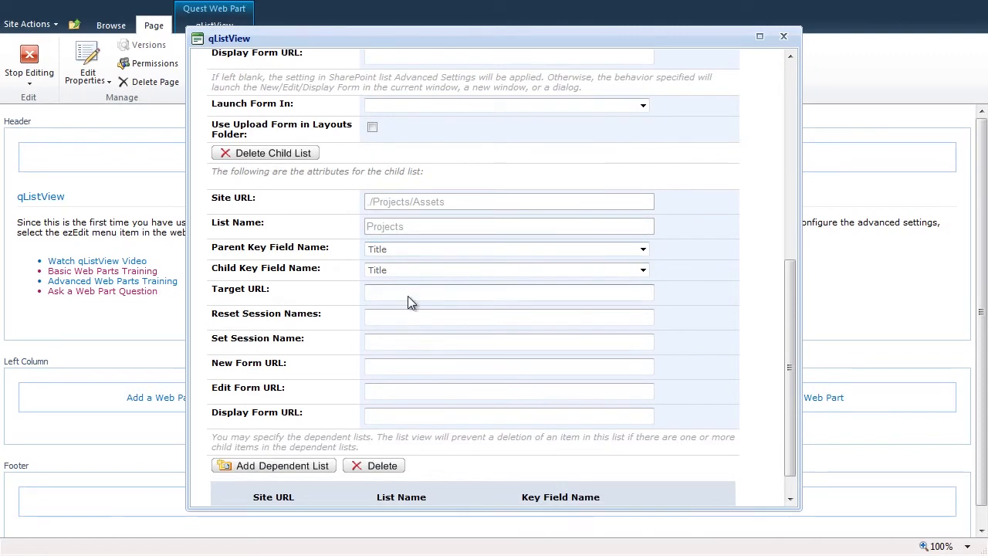
{"action": "left_click", "coordinate": [410, 249]}
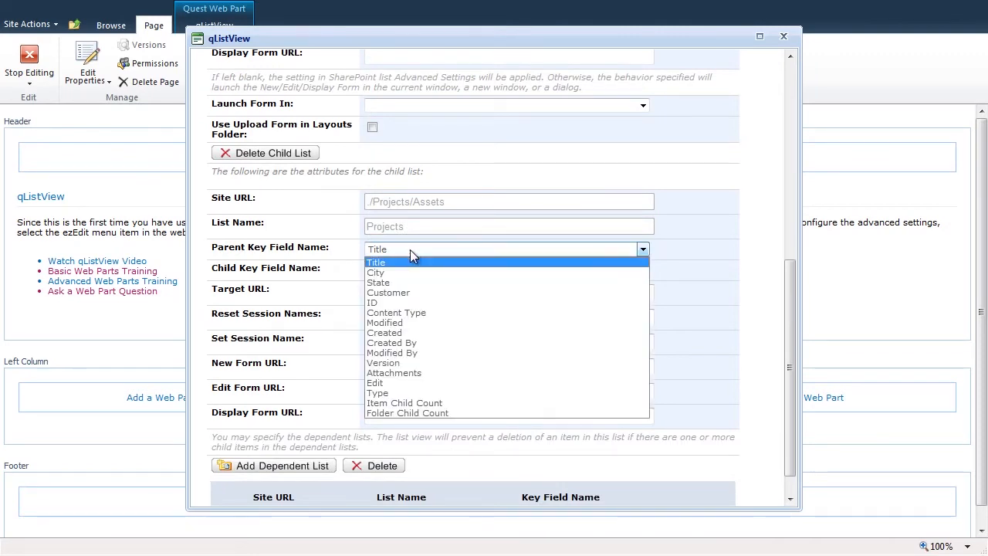
{"action": "left_click", "coordinate": [404, 292]}
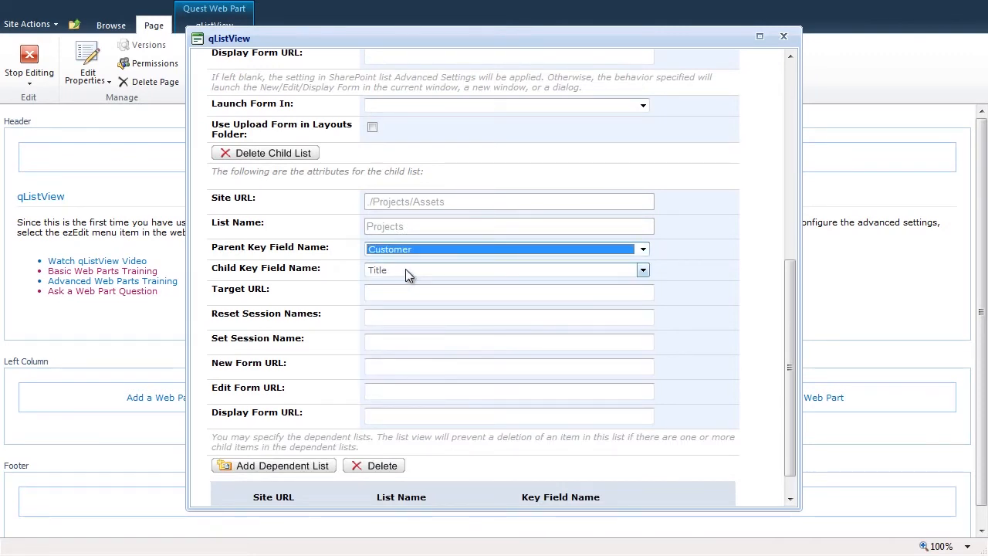
{"action": "left_click", "coordinate": [405, 269]}
{"action": "left_click", "coordinate": [405, 295]}
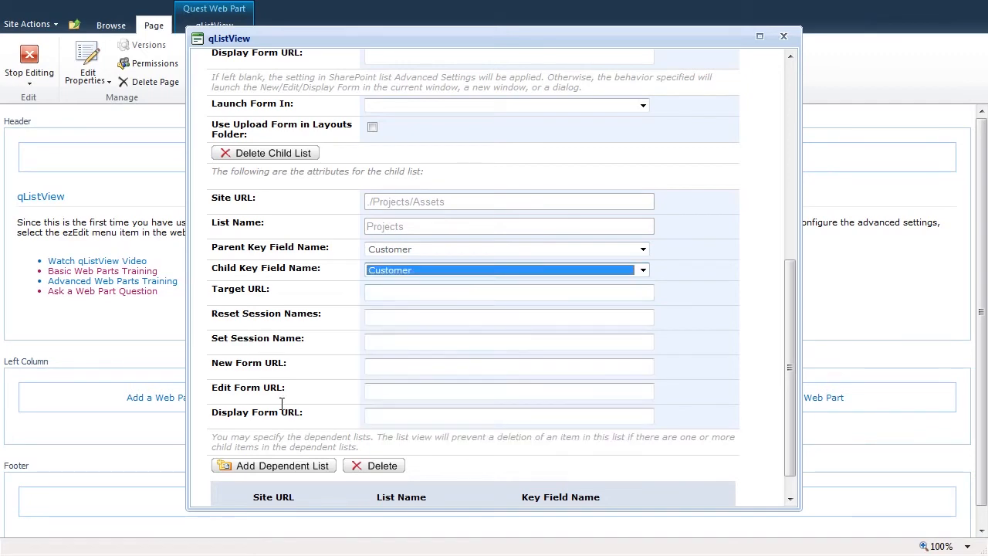
{"action": "scroll", "coordinate": [280, 363], "scroll_direction": "up", "scroll_amount": 10}
{"action": "left_click", "coordinate": [245, 80]}
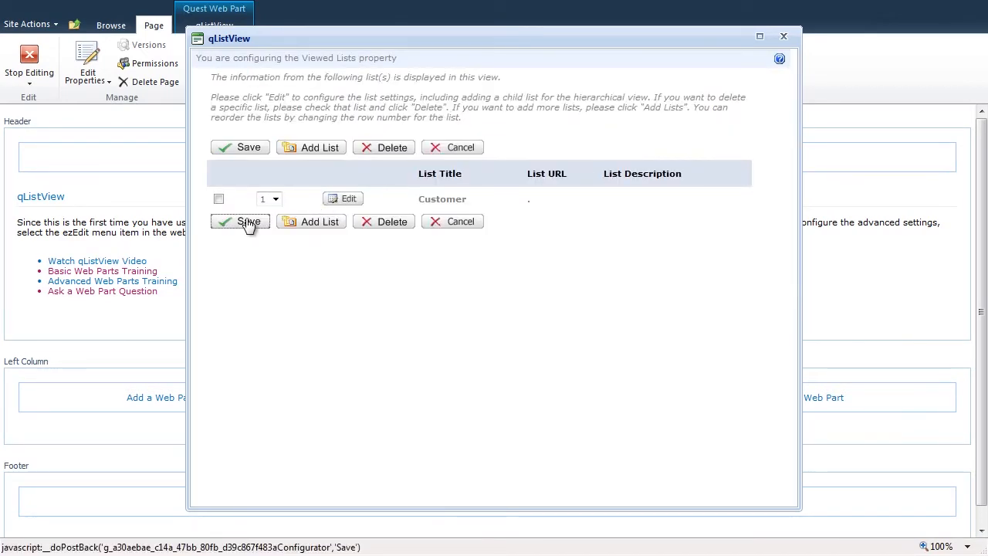
{"action": "left_click", "coordinate": [247, 222]}
- Configure the display fields of the main view to show City, State and Customer
{"action": "left_click", "coordinate": [409, 282]}
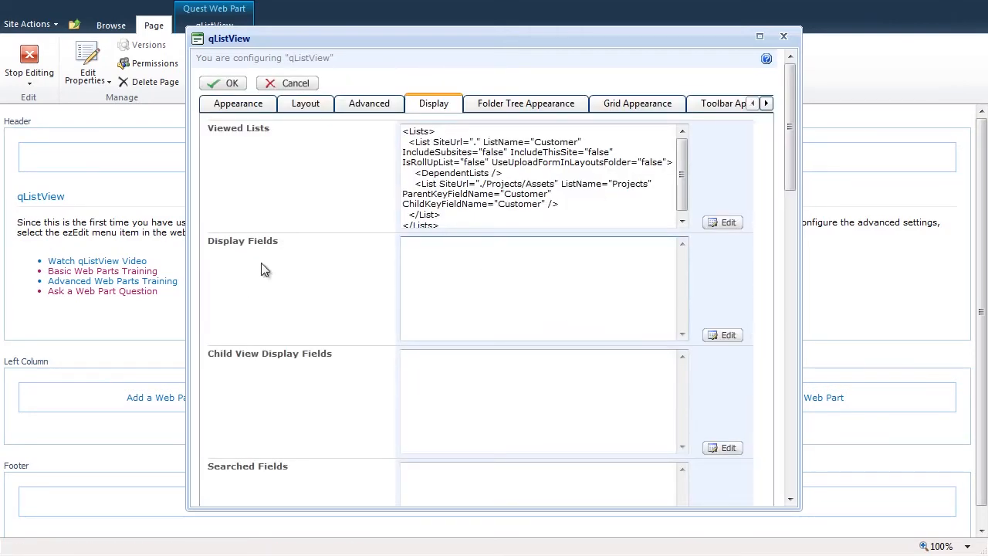
{"action": "left_click", "coordinate": [724, 338]}
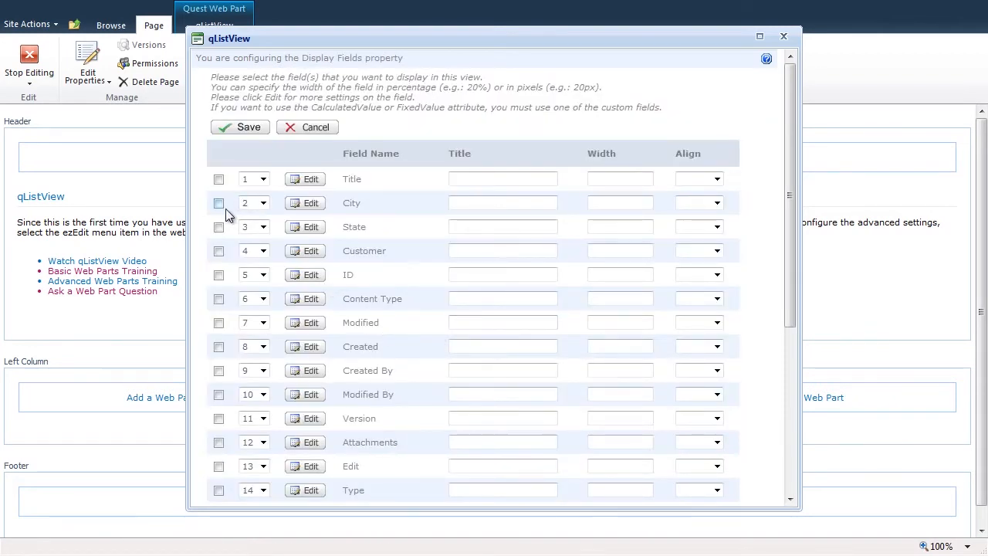
{"action": "left_click", "coordinate": [219, 251]}
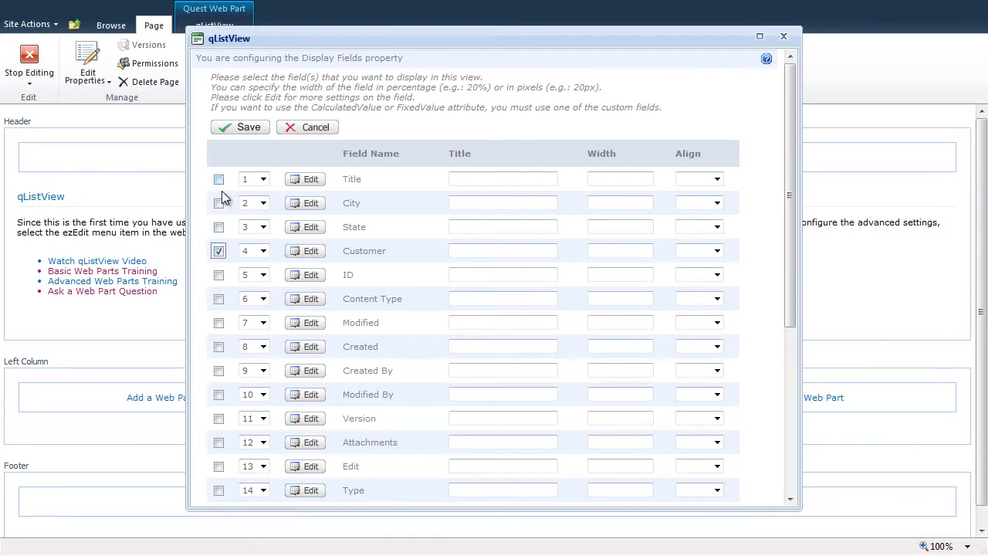
{"action": "left_click", "coordinate": [219, 204]}
{"action": "left_click", "coordinate": [219, 228]}
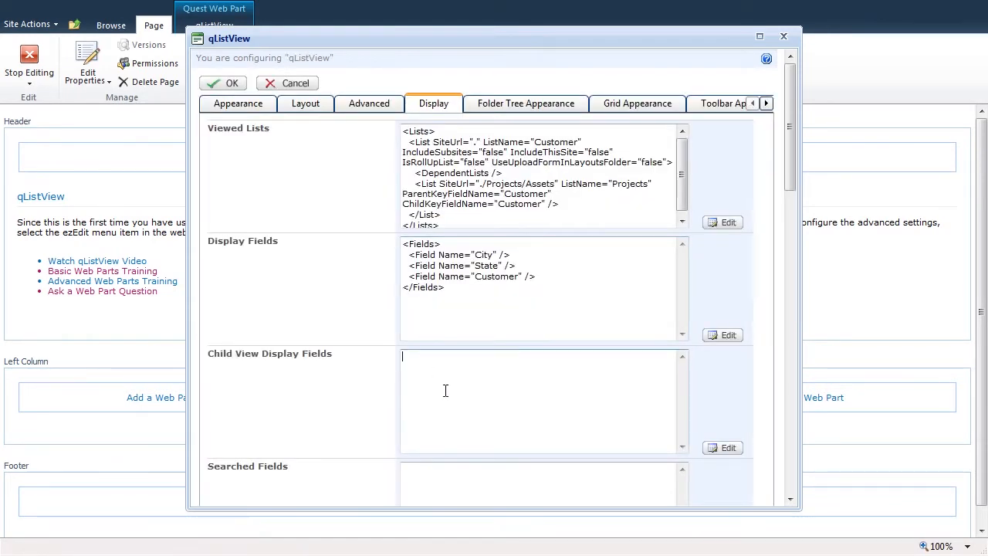
- Configure the child view display fields to show Title, Customer and Due Date, and save them
{"action": "left_click", "coordinate": [729, 449]}
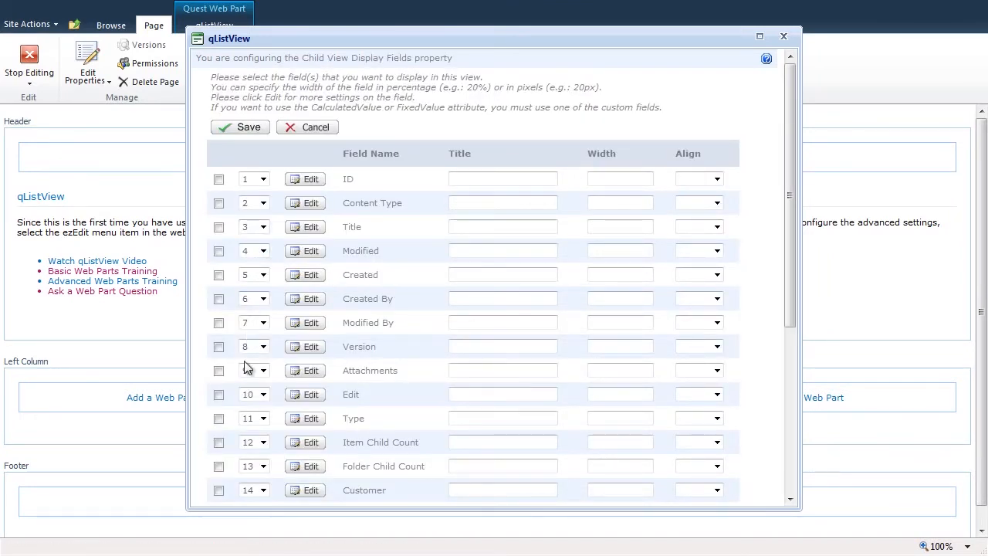
{"action": "left_click", "coordinate": [219, 491]}
{"action": "left_click", "coordinate": [218, 227]}
{"action": "scroll", "coordinate": [259, 324], "scroll_direction": "down", "scroll_amount": 3}
{"action": "left_click", "coordinate": [218, 380]}
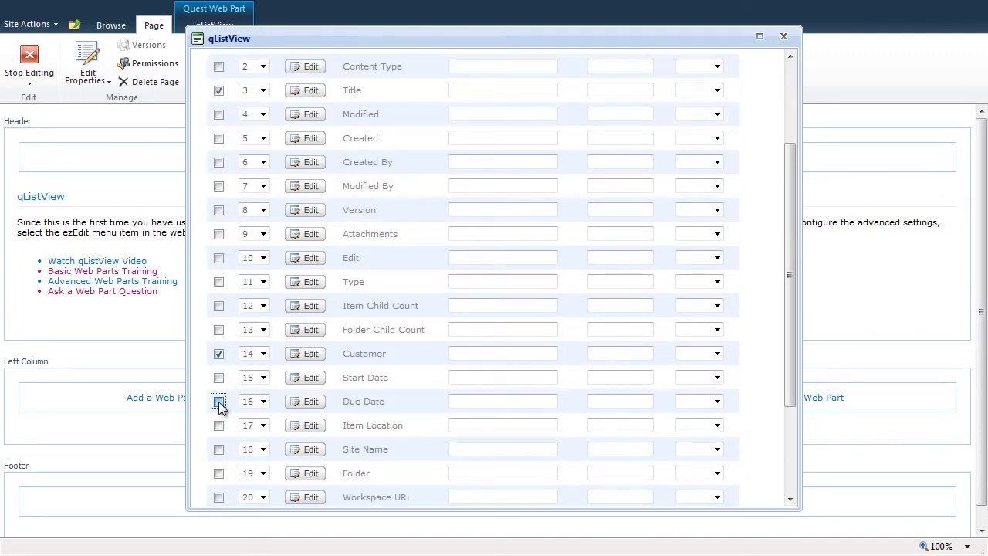
{"action": "left_click", "coordinate": [219, 402]}
{"action": "scroll", "coordinate": [219, 401], "scroll_direction": "down", "scroll_amount": 2}
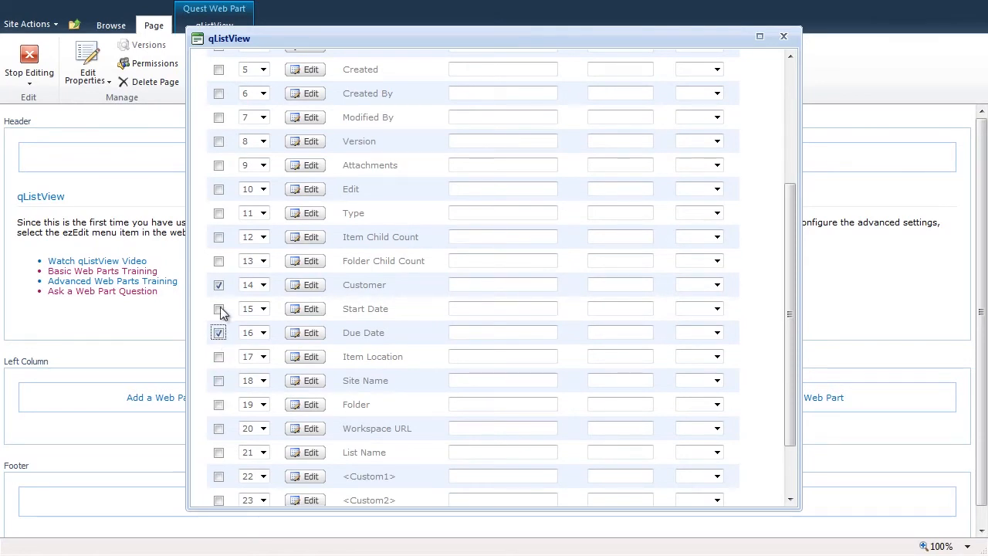
{"action": "scroll", "coordinate": [219, 362], "scroll_direction": "down", "scroll_amount": 2}
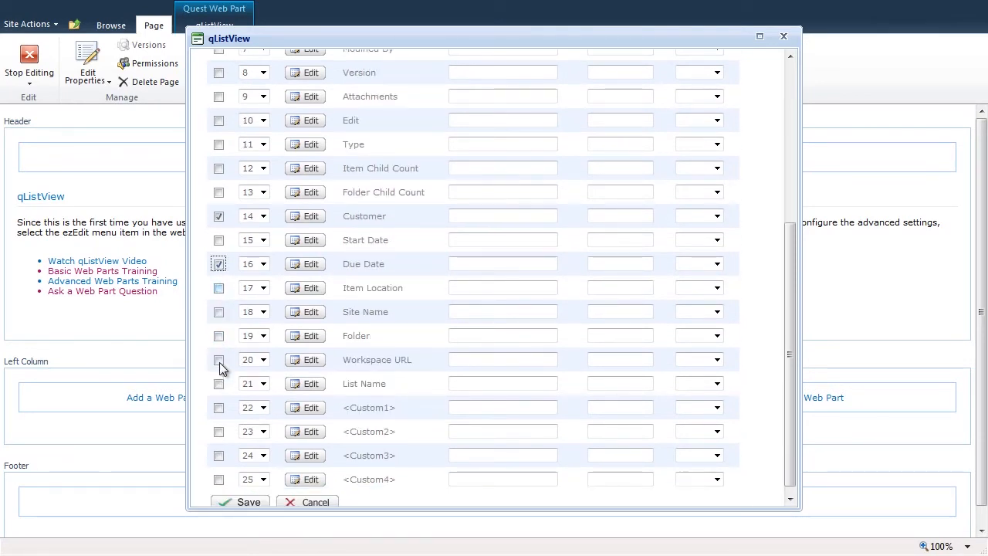
{"action": "scroll", "coordinate": [220, 362], "scroll_direction": "up", "scroll_amount": 8}
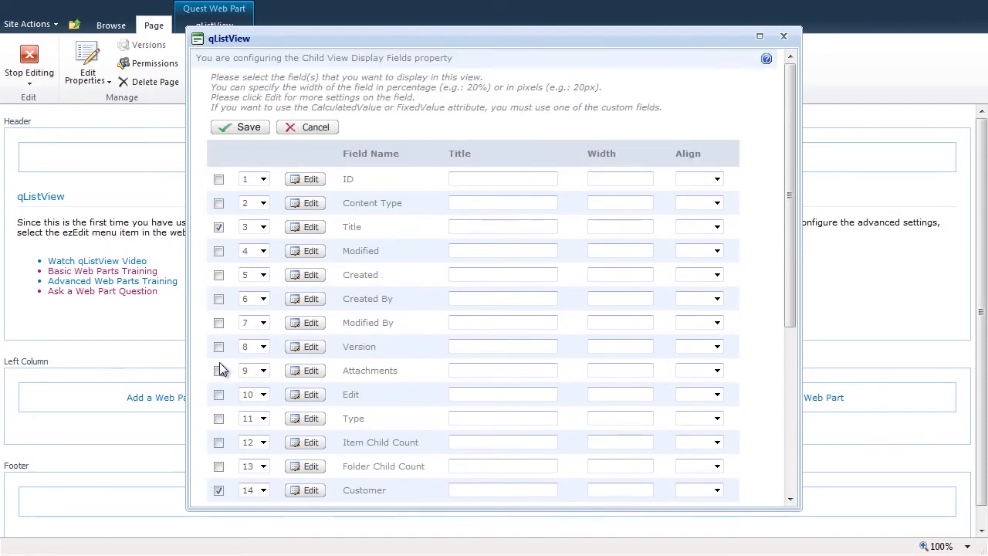
{"action": "left_click", "coordinate": [249, 127]}
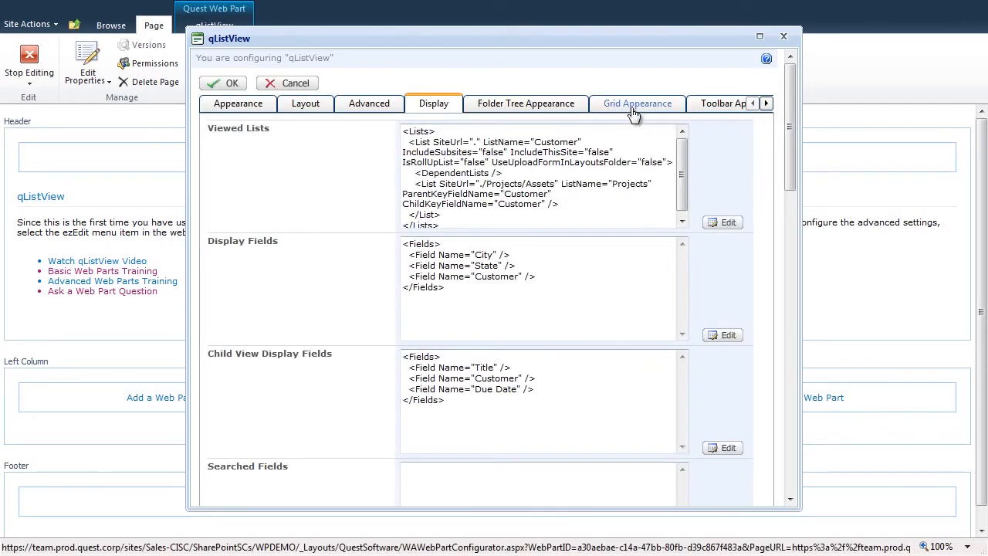
- Set the grid's skin to Transparent
{"action": "left_click", "coordinate": [636, 108]}
{"action": "left_click", "coordinate": [546, 217]}
{"action": "key", "text": "Down"}
{"action": "key", "text": "Down"}
{"action": "key", "text": "Down"}
{"action": "key", "text": "Down"}
{"action": "key", "text": "Down"}
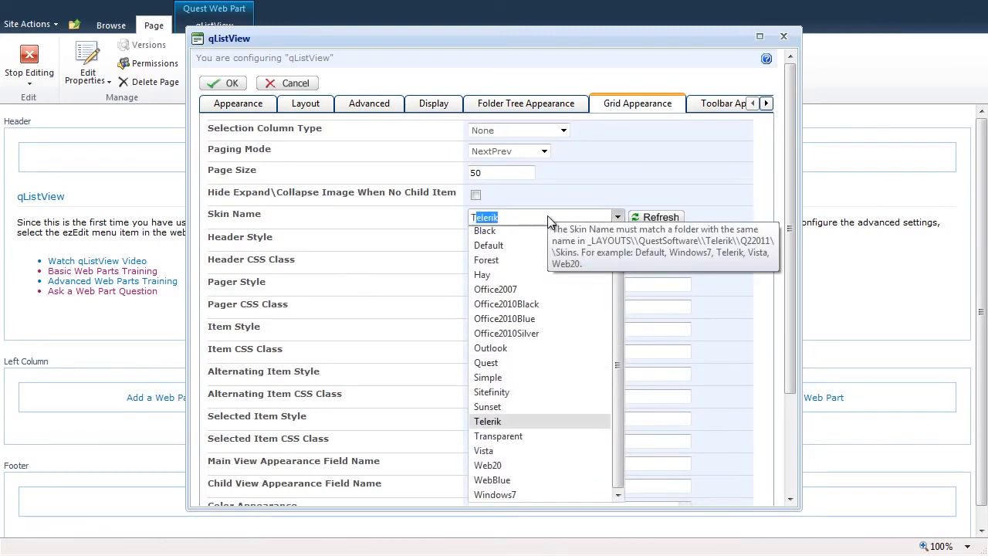
{"action": "key", "text": "Return"}
- Set the toolbar's skin to Transparent
{"action": "left_click", "coordinate": [712, 103]}
{"action": "left_click", "coordinate": [492, 130]}
{"action": "type", "text": "Tra"}
{"action": "key", "text": "Return"}
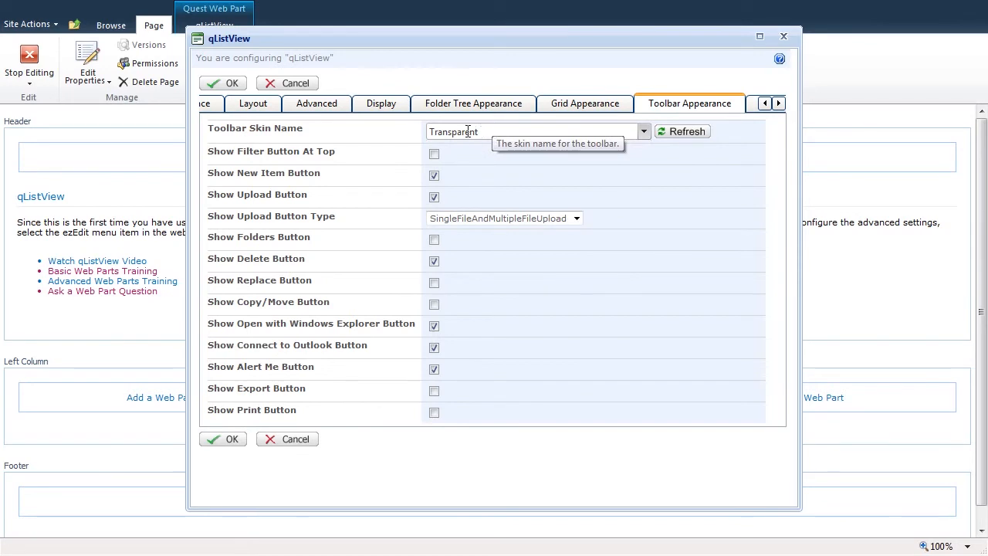
- Enable the toolbar's Export and Print buttons and disable New Item, Upload, Delete, Open with Windows Explorer, Connect to Outlook and Alert Me
{"action": "left_click", "coordinate": [434, 176]}
{"action": "left_click", "coordinate": [434, 196]}
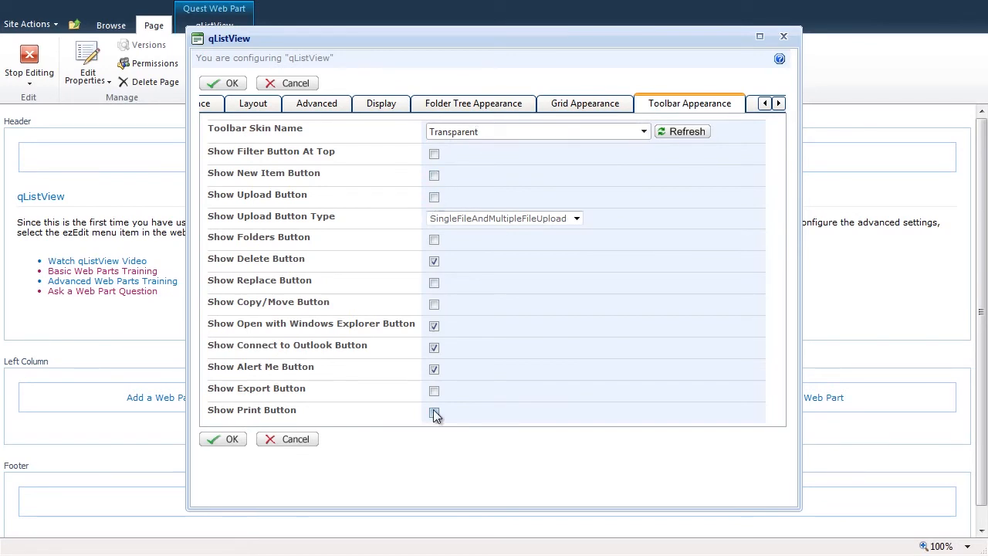
{"action": "left_click", "coordinate": [433, 261]}
{"action": "left_click", "coordinate": [434, 326]}
{"action": "left_click", "coordinate": [434, 391]}
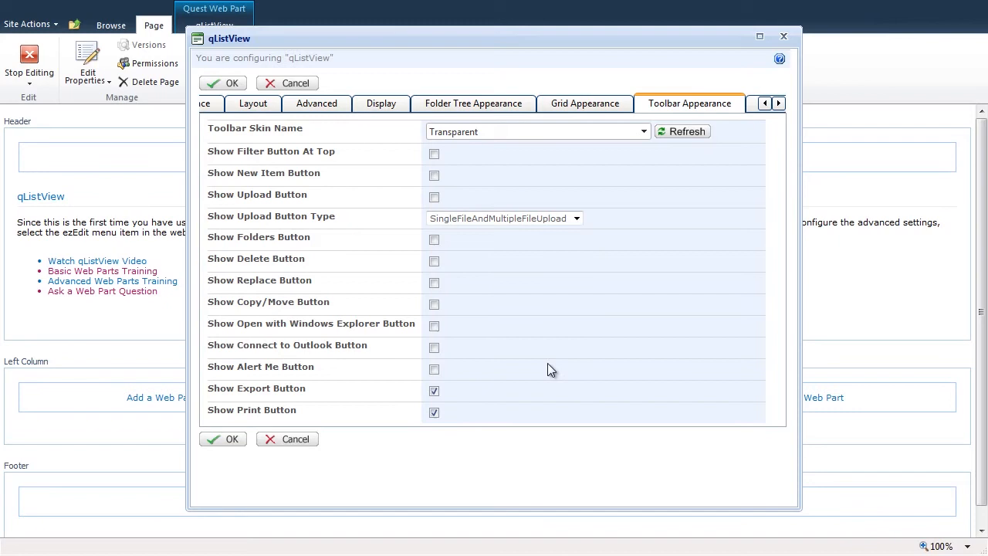
- Title the web part "Projects By Customer" and apply its configuration to the page
{"action": "left_click", "coordinate": [590, 108]}
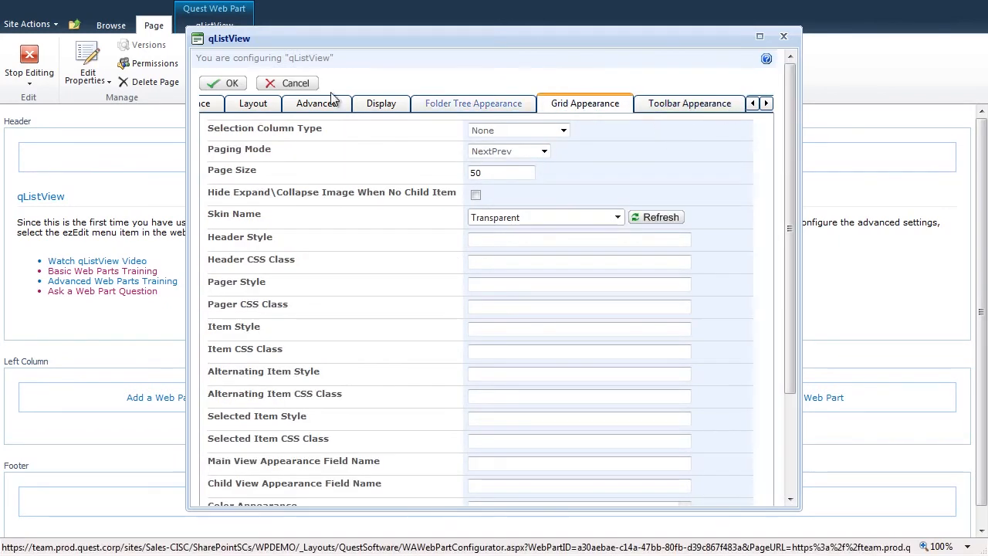
{"action": "left_click", "coordinate": [752, 103]}
{"action": "left_click", "coordinate": [251, 109]}
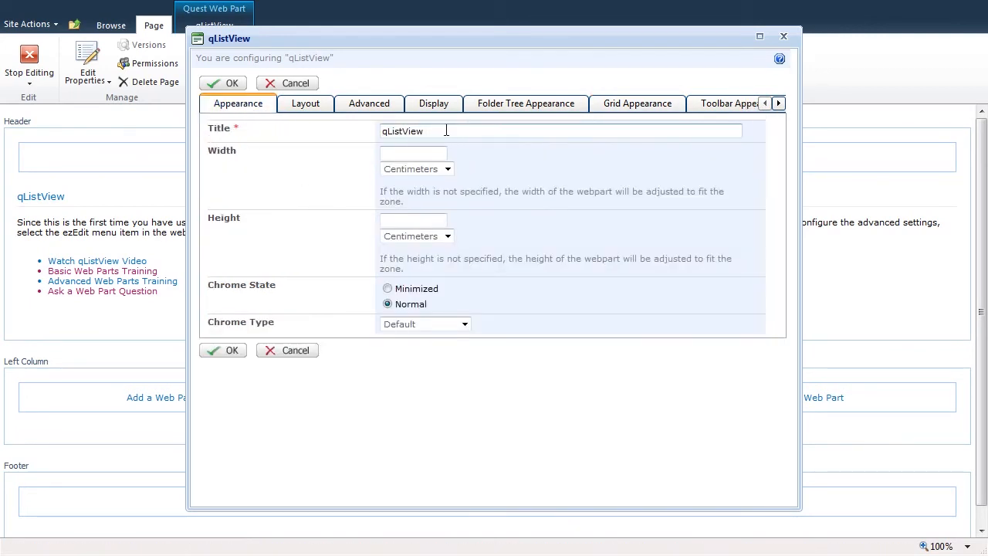
{"action": "type", "text": "Projects By Customer"}
{"action": "left_click", "coordinate": [228, 86]}
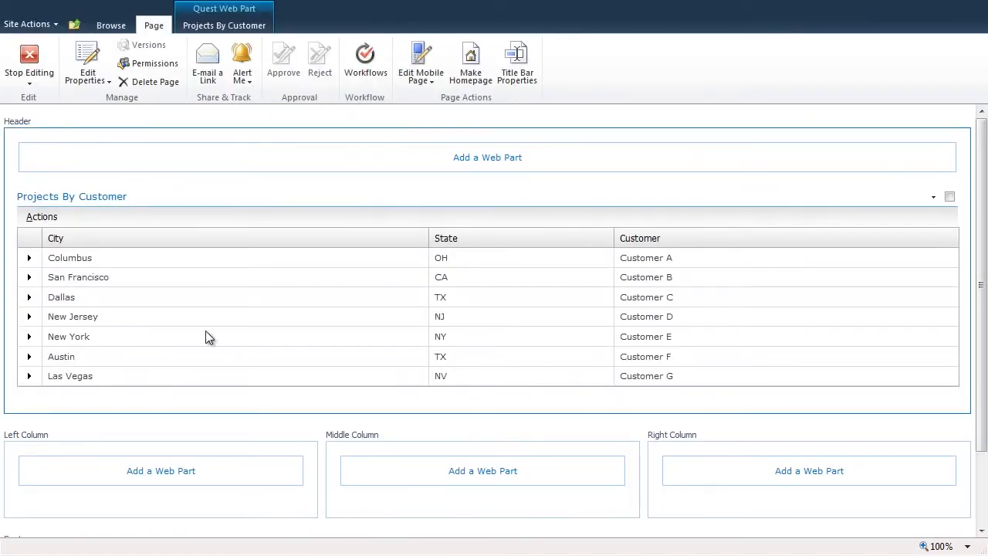
- Make Customer the first display field of the parent list, apply the configuration and expand Customer A's projects
{"action": "left_click", "coordinate": [27, 262]}
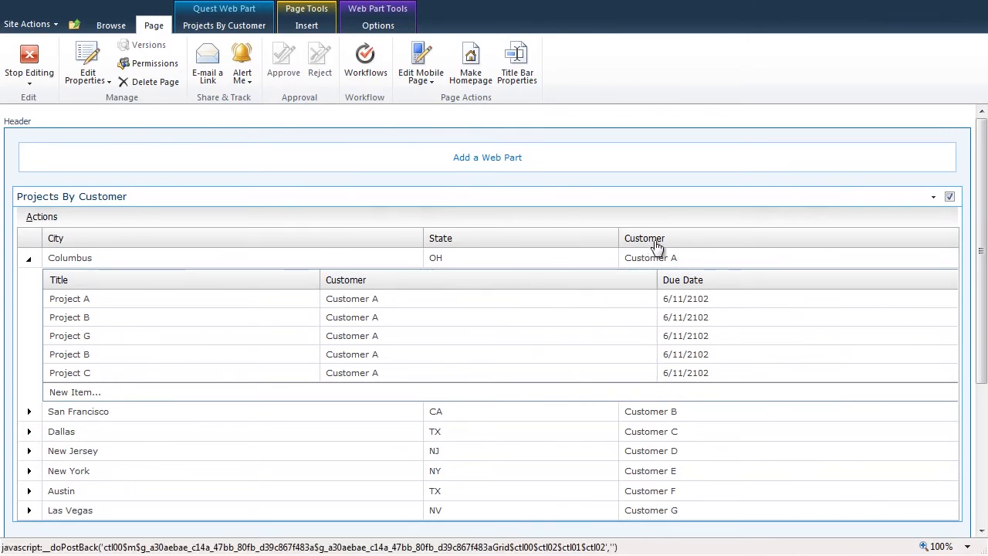
{"action": "left_click", "coordinate": [934, 197]}
{"action": "left_click", "coordinate": [873, 345]}
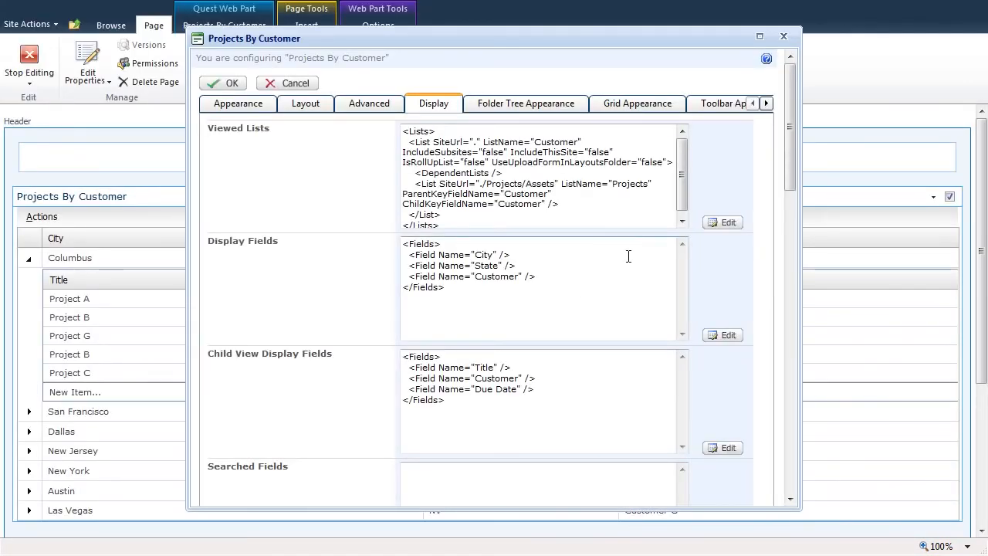
{"action": "left_click", "coordinate": [727, 336]}
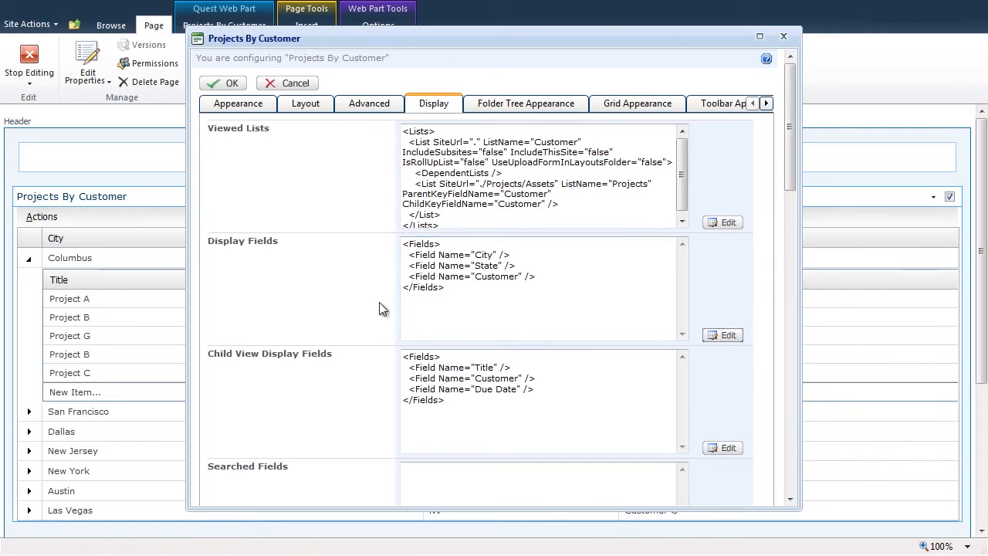
{"action": "left_click", "coordinate": [263, 227]}
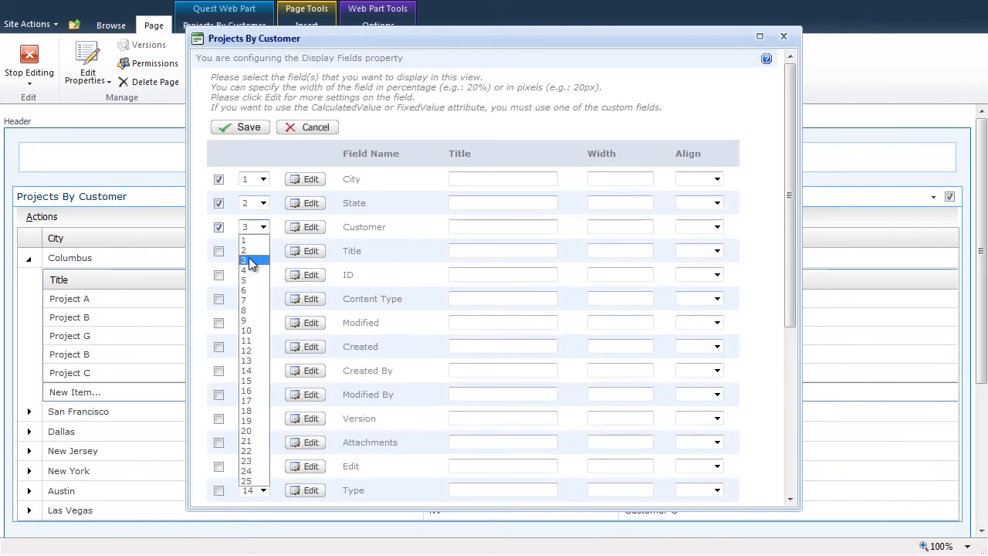
{"action": "left_click", "coordinate": [255, 246]}
{"action": "left_click", "coordinate": [249, 127]}
{"action": "left_click", "coordinate": [222, 83]}
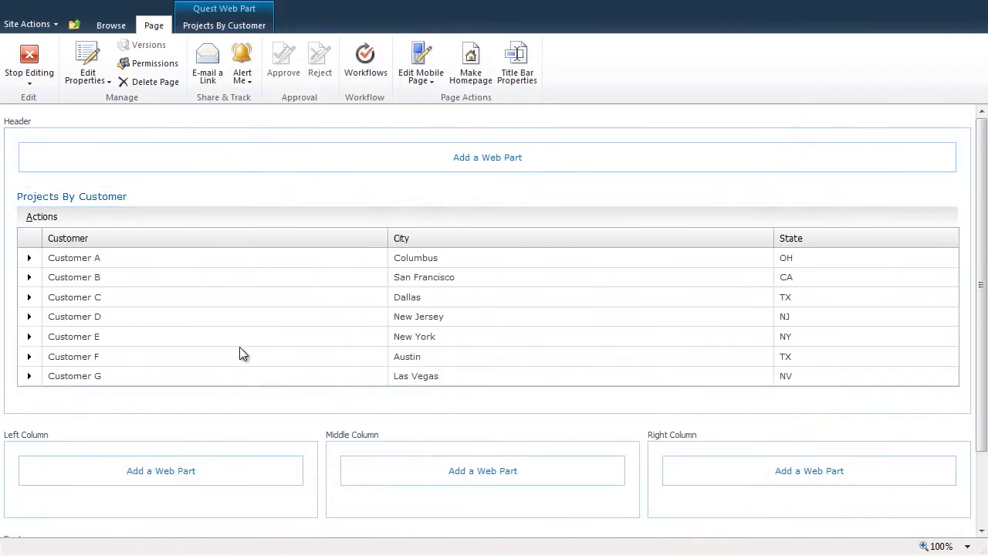
{"action": "left_click", "coordinate": [29, 258]}
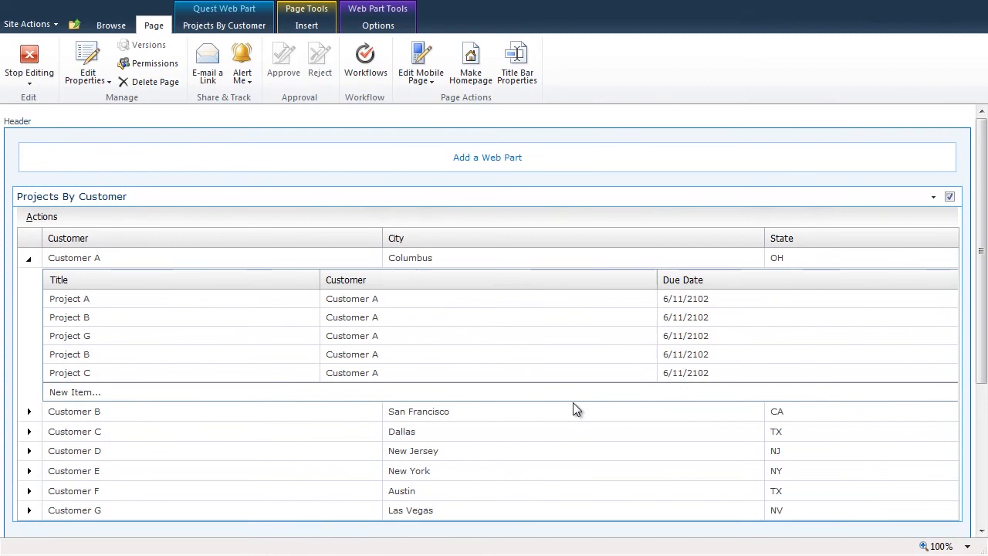
- Reopen the Projects By Customer web part's configuration and set the grid's skin to Sunset
{"action": "left_click", "coordinate": [933, 196]}
{"action": "left_click", "coordinate": [868, 352]}
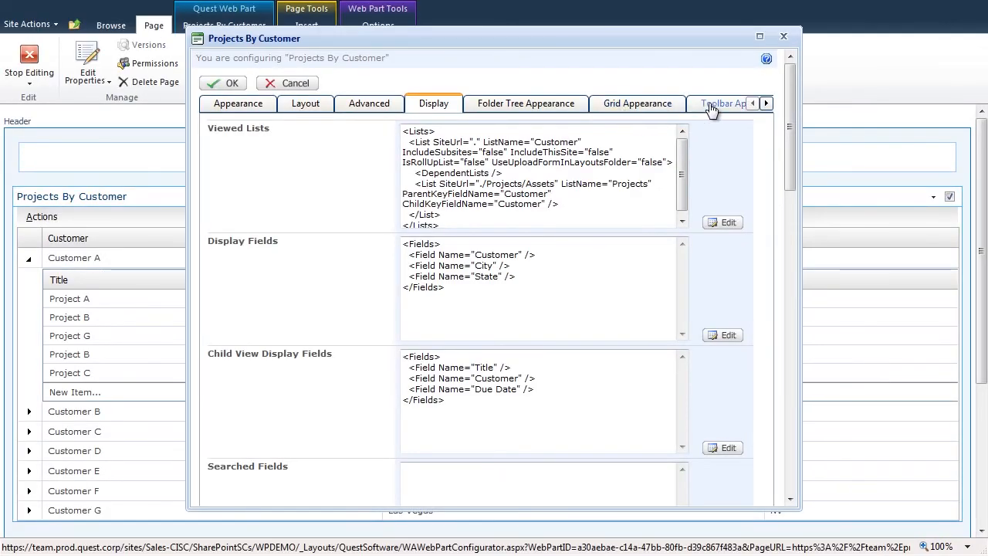
{"action": "left_click", "coordinate": [617, 108]}
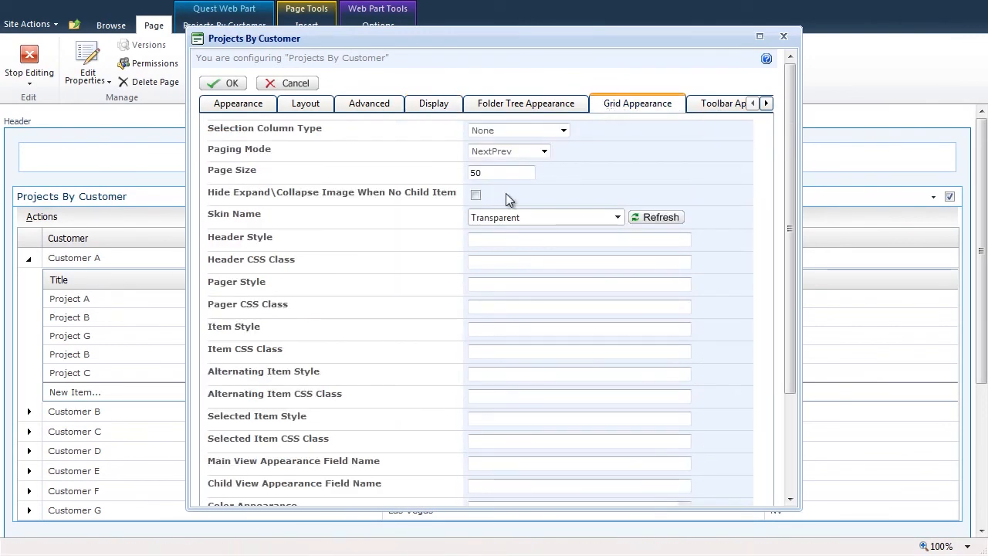
{"action": "left_click", "coordinate": [616, 217]}
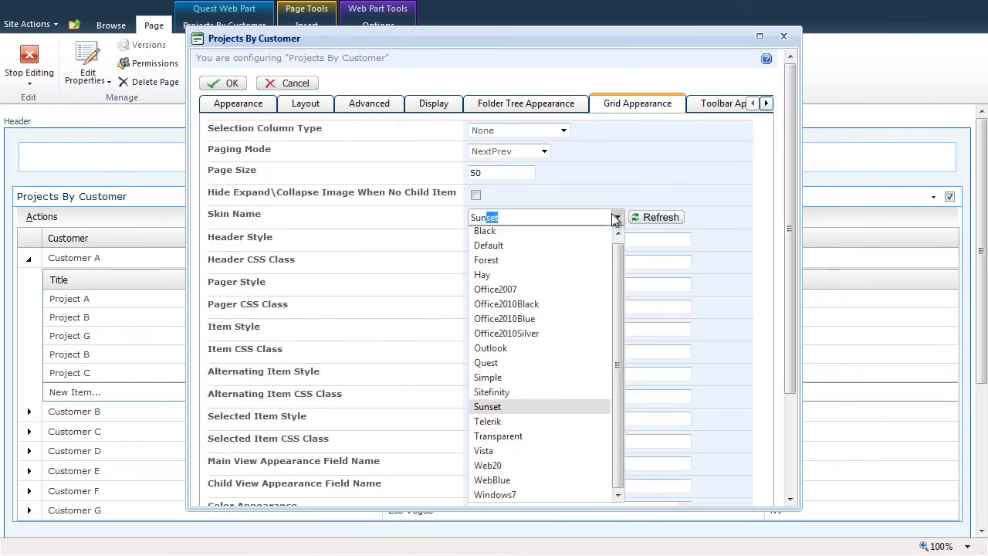
{"action": "left_click", "coordinate": [487, 406]}
- Set the toolbar's skin to Sunset, apply the configuration and expand Customer A's projects
{"action": "left_click", "coordinate": [722, 103]}
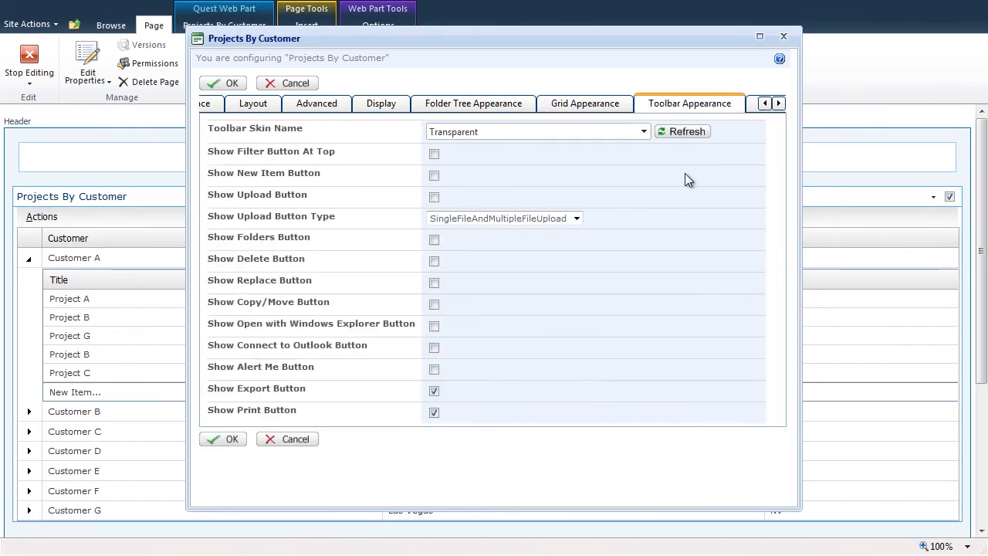
{"action": "left_click", "coordinate": [467, 131]}
{"action": "type", "text": "Sunset"}
{"action": "left_click", "coordinate": [222, 83]}
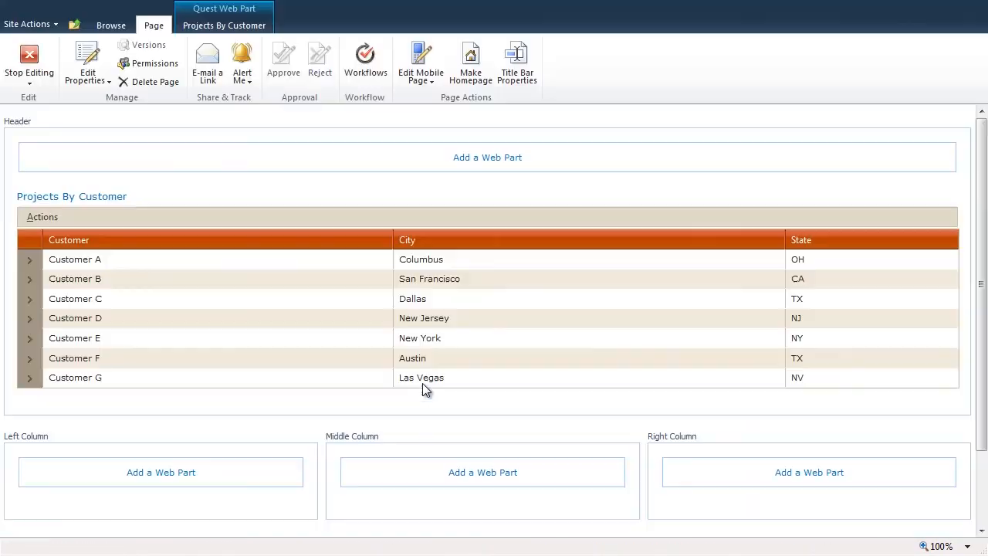
{"action": "left_click", "coordinate": [35, 267]}
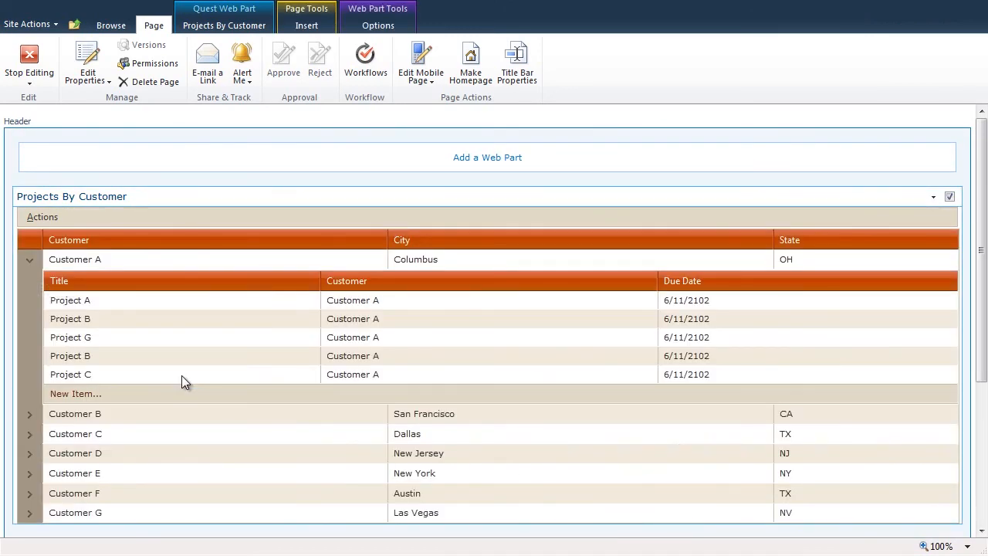